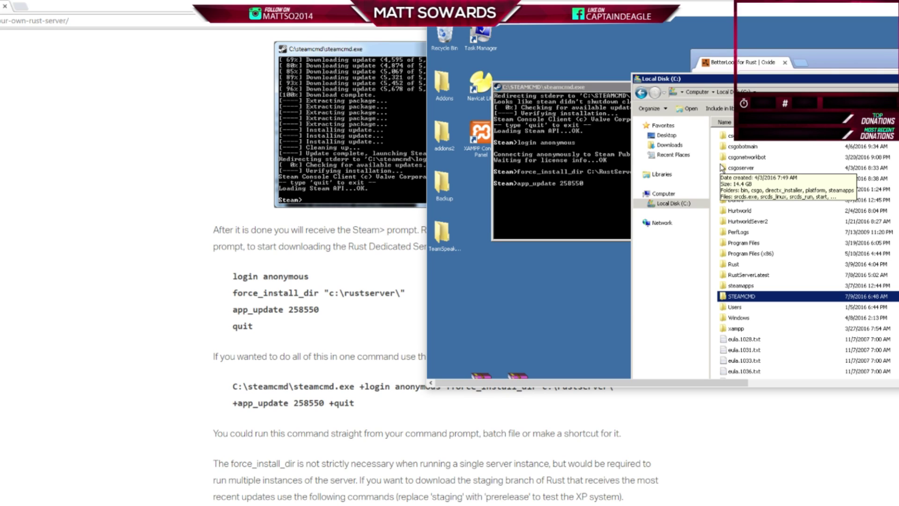
Step: Run app_update 258550 in the SteamCMD console to install the Rust server into RustServerLatest
click(602, 165)
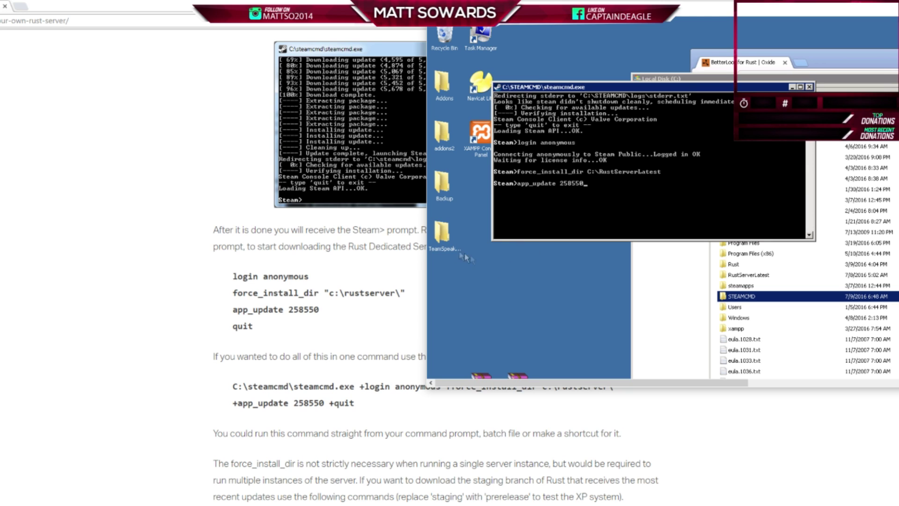
key(Return)
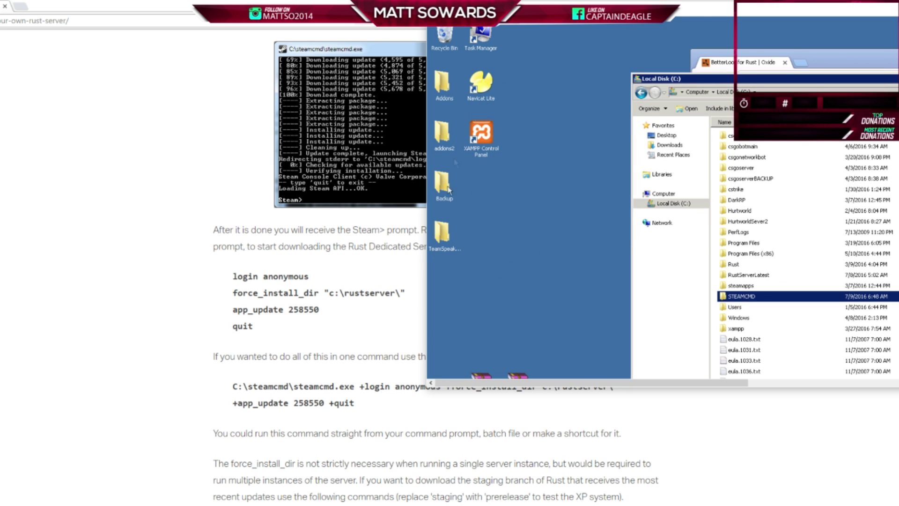
Step: Copy the full one-line steamcmd login, install and update command from the guide, then return to the remote desktop
drag(378, 416, 243, 403)
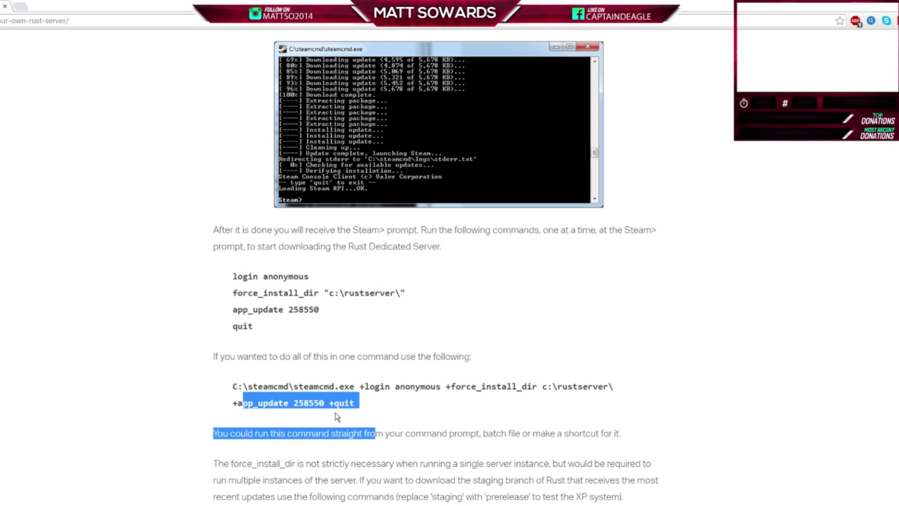
click(359, 404)
drag(359, 404, 233, 386)
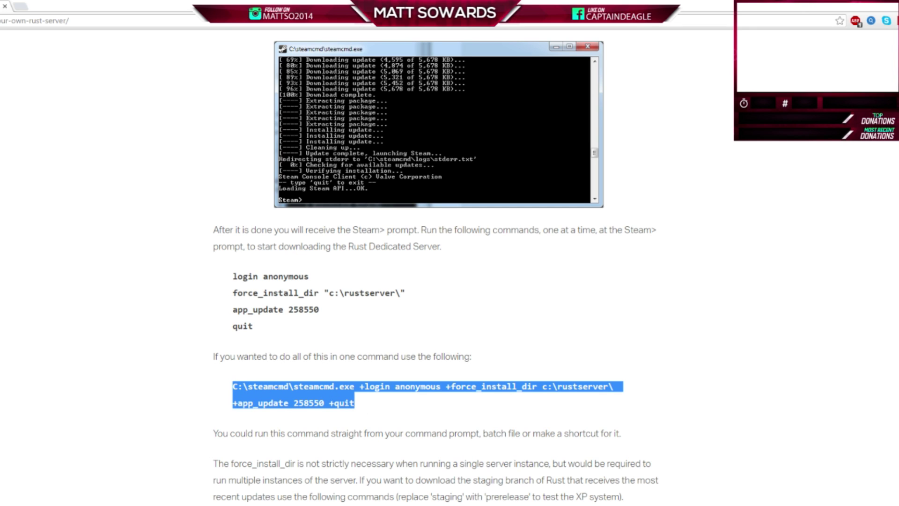
key(alt+Tab)
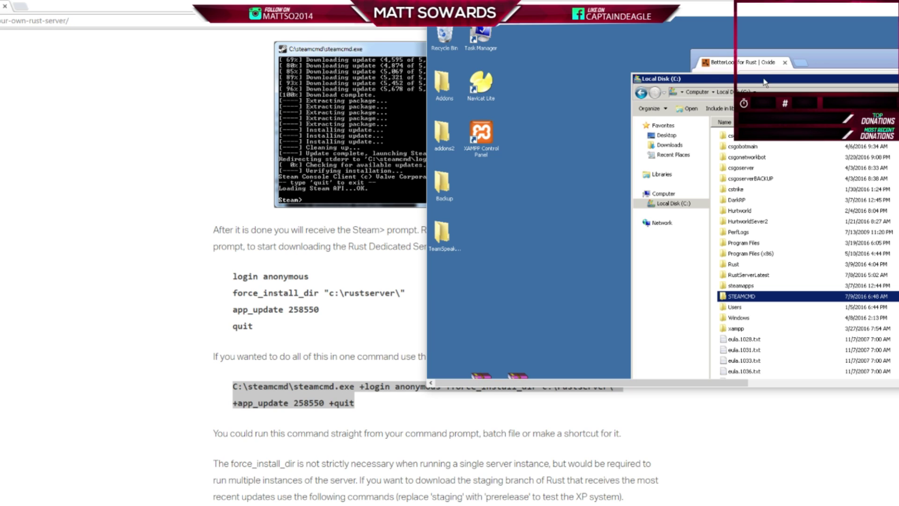
drag(764, 82, 602, 33)
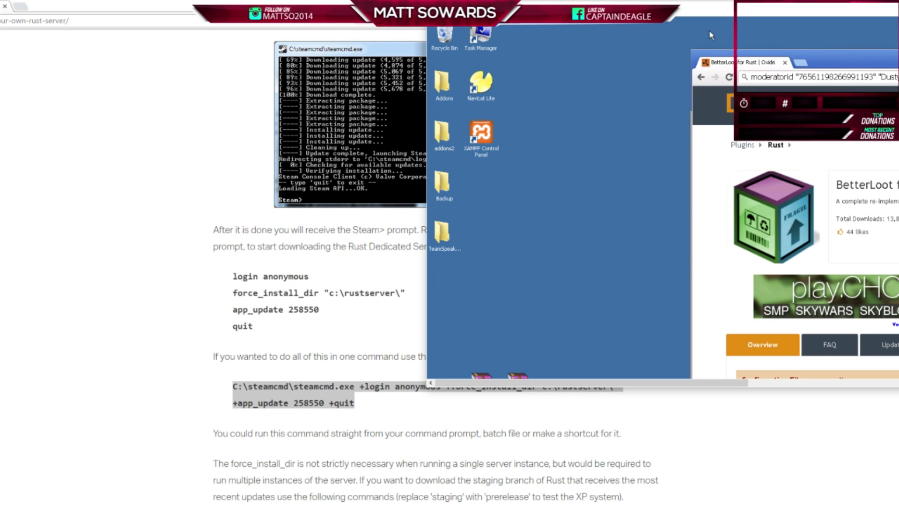
Step: Drag the remote browser window off to the right to clear the desktop
drag(875, 62, 610, 99)
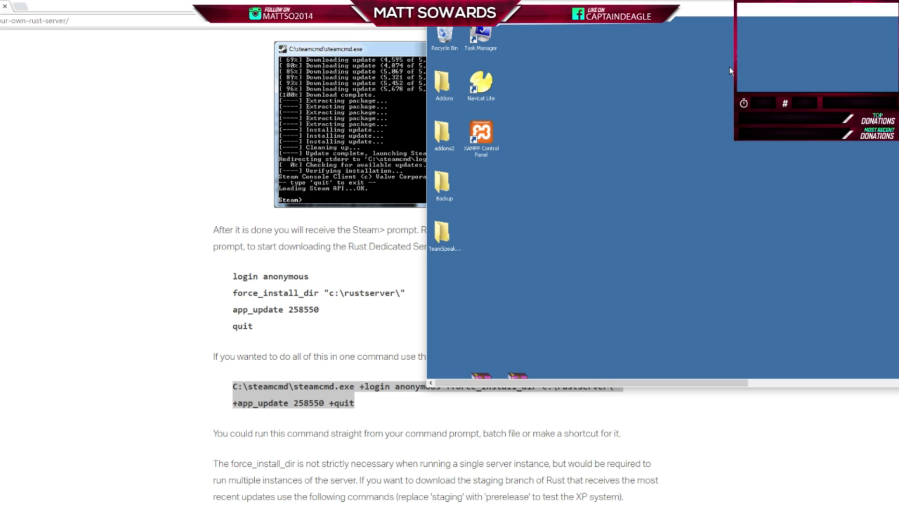
Step: Create a new folder on the desktop by mistake and delete it
right_click(723, 71)
mouse_move(796, 137)
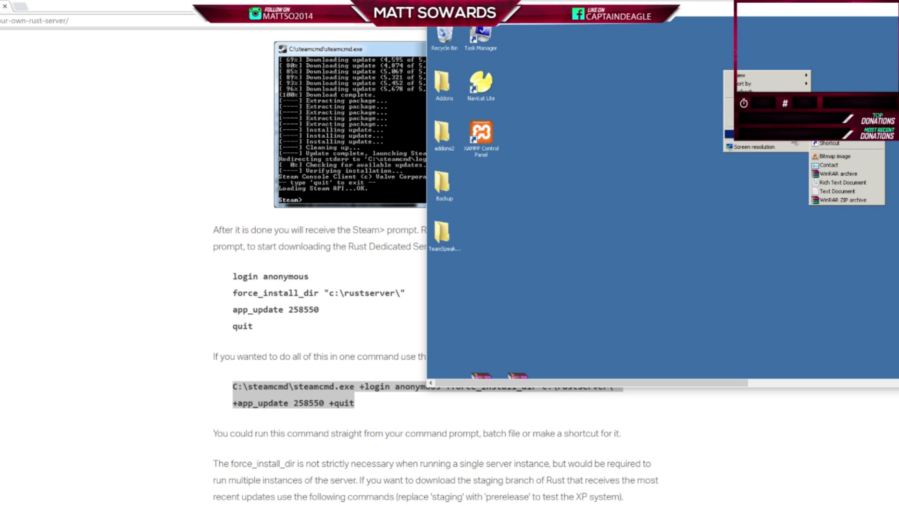
click(836, 135)
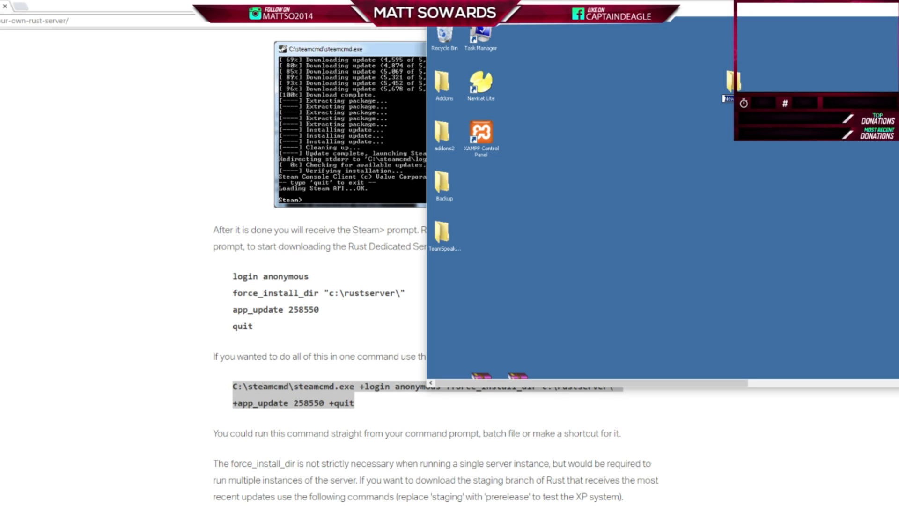
key(Return)
key(Delete)
Step: Create a new text document named updateserver.txt on the desktop
right_click(720, 145)
mouse_move(755, 215)
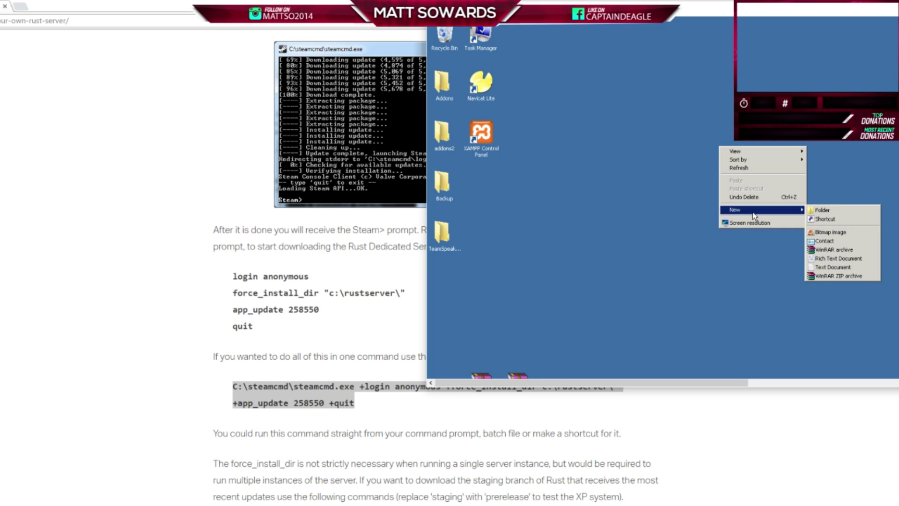
click(831, 267)
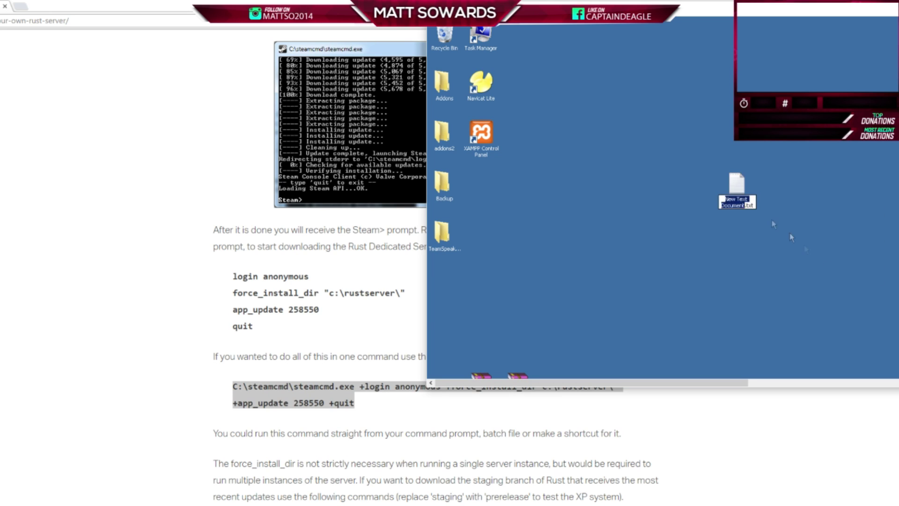
text(update)
text(server)
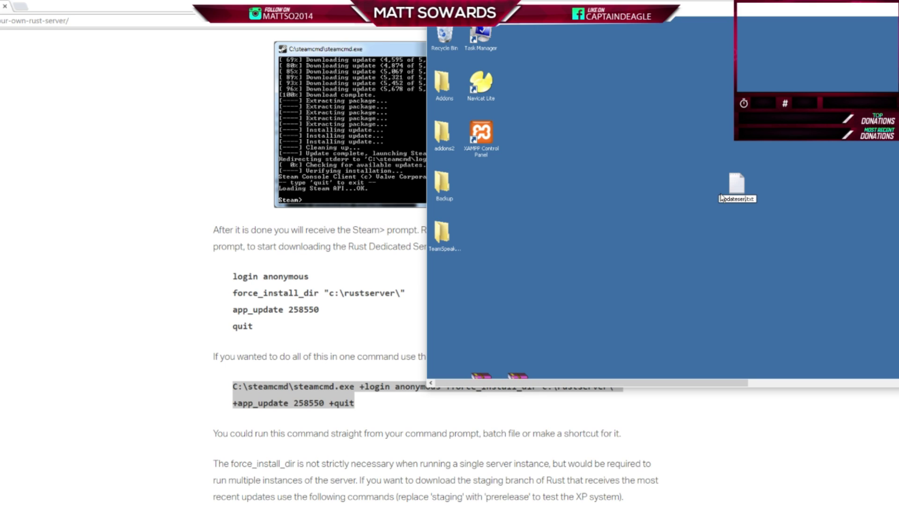
key(Return)
Step: Open updateserver.txt in Notepad and select the C:\steamcmd\steamcmd.exe path in the pasted command
double_click(737, 186)
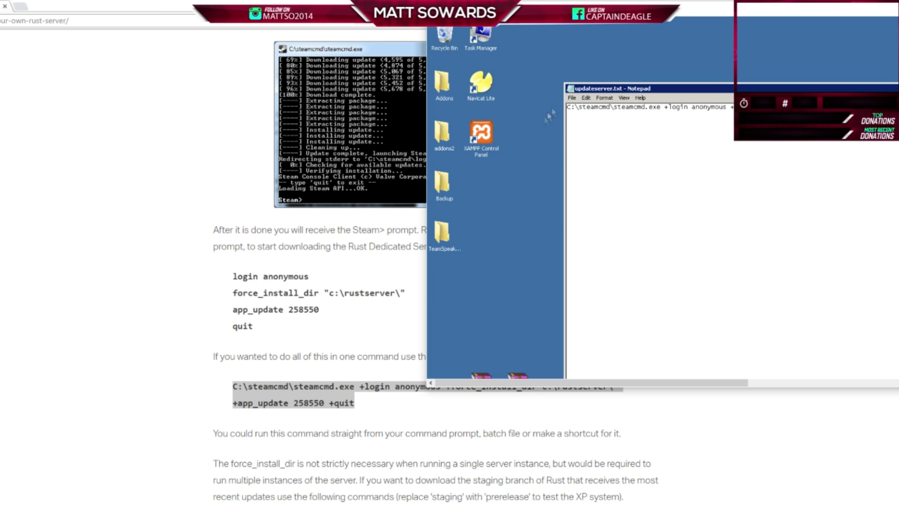
drag(617, 89, 638, 71)
click(685, 89)
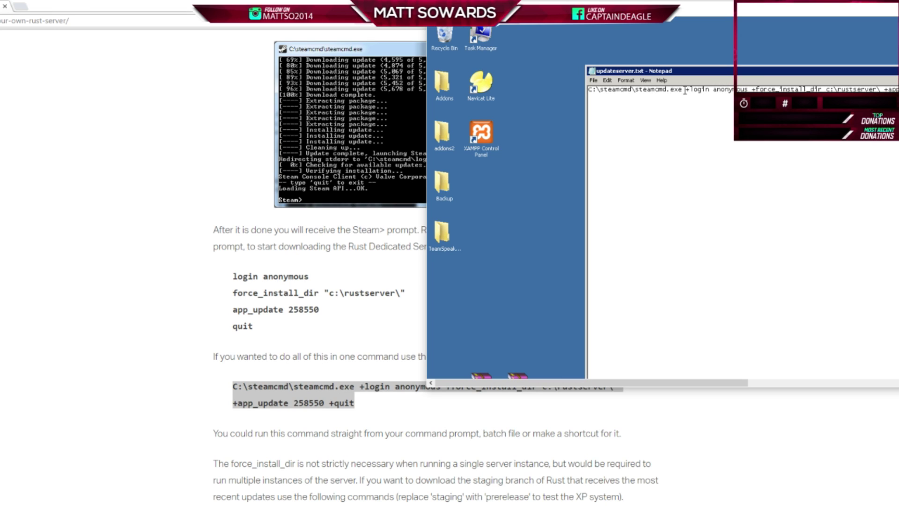
drag(683, 89, 554, 83)
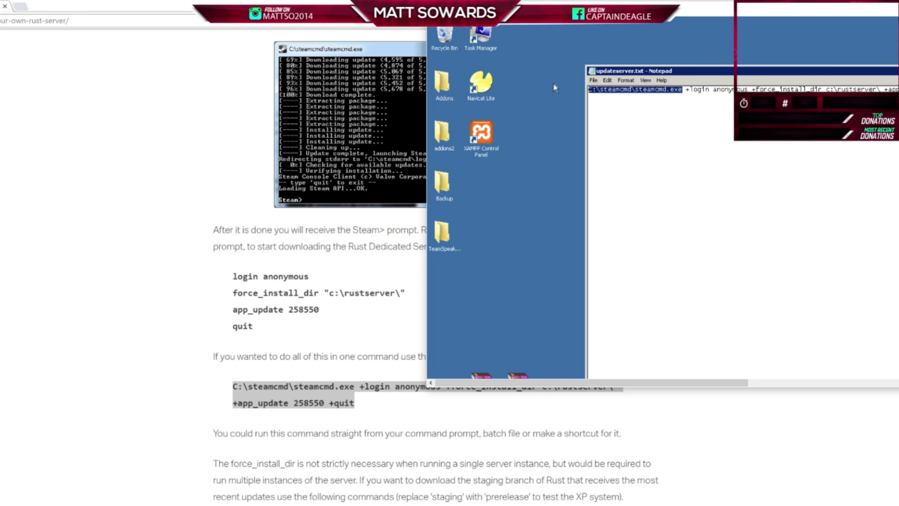
click(539, 219)
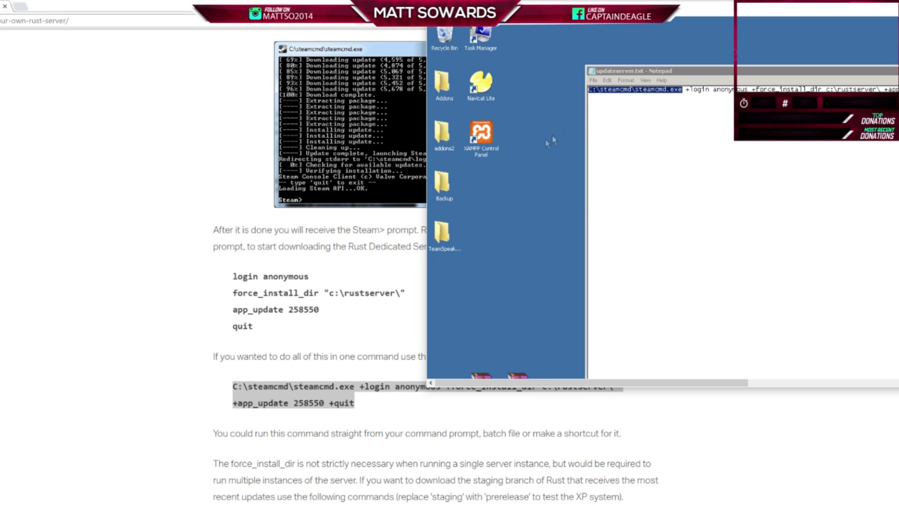
Step: Compare with the guide, enlarge the remote desktop to show the full line, and open the Backup folder
key(alt+Tab)
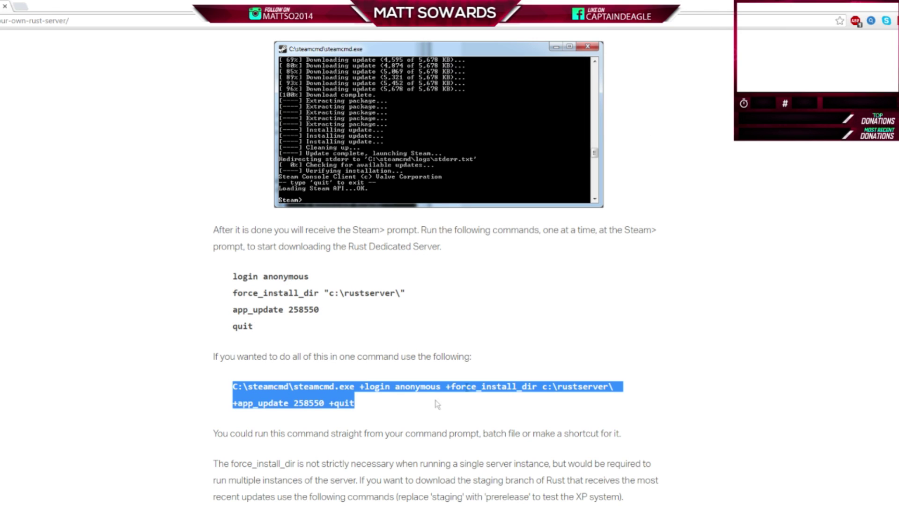
key(alt+Tab)
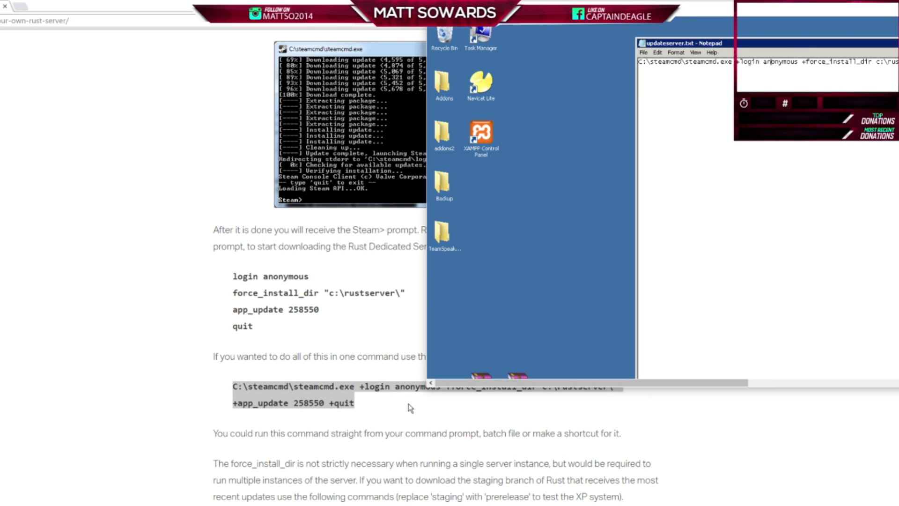
drag(427, 385, 329, 491)
click(493, 375)
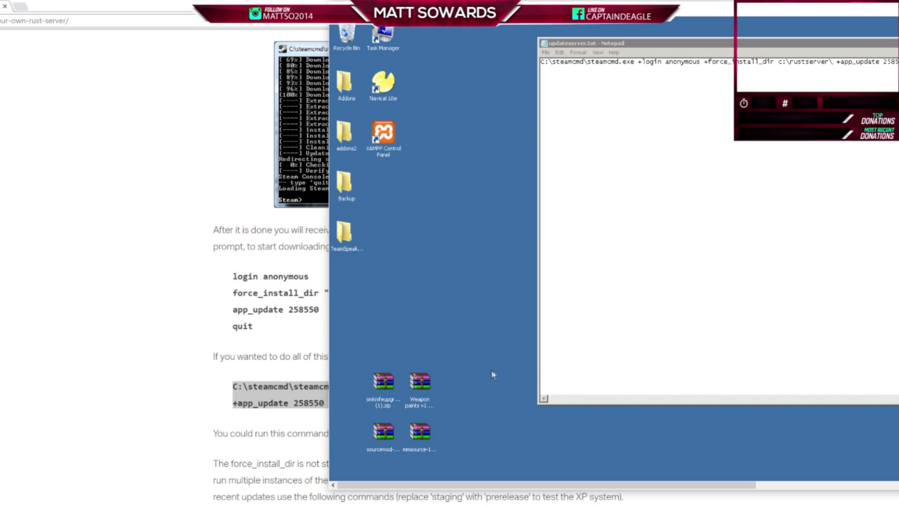
double_click(350, 193)
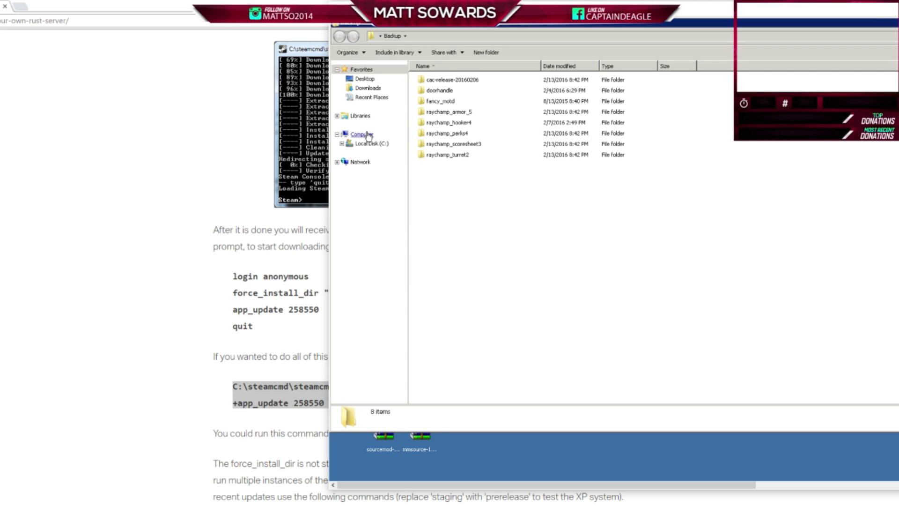
Step: Browse to the STEAMCMD folder on Local Disk (C:) and check steamcmd.exe
click(365, 134)
click(488, 93)
double_click(488, 94)
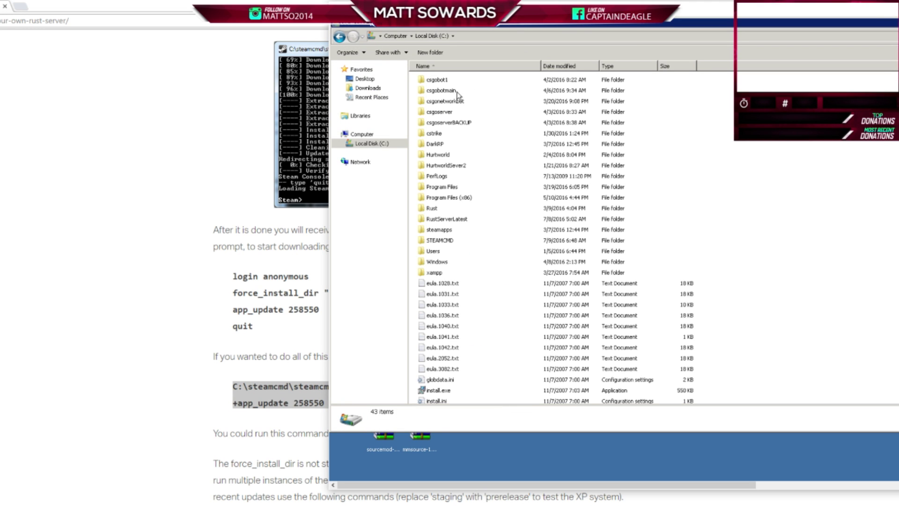
double_click(442, 240)
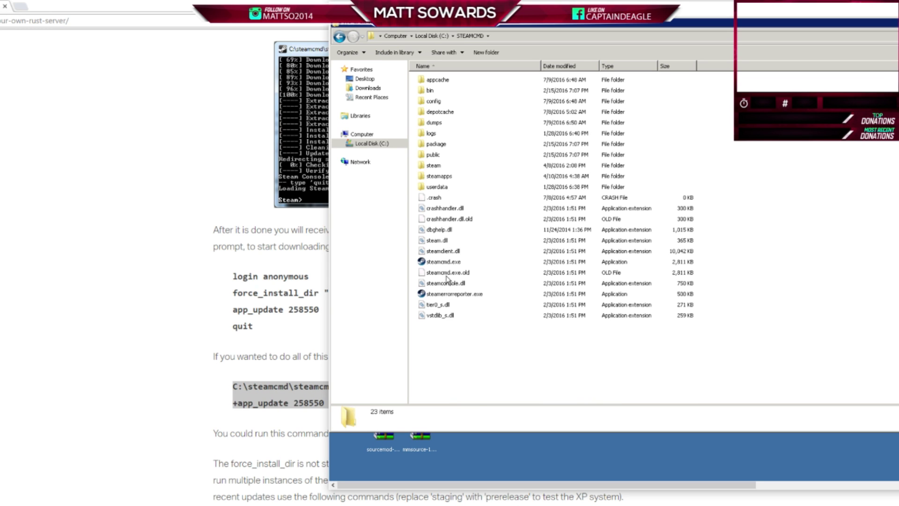
click(445, 262)
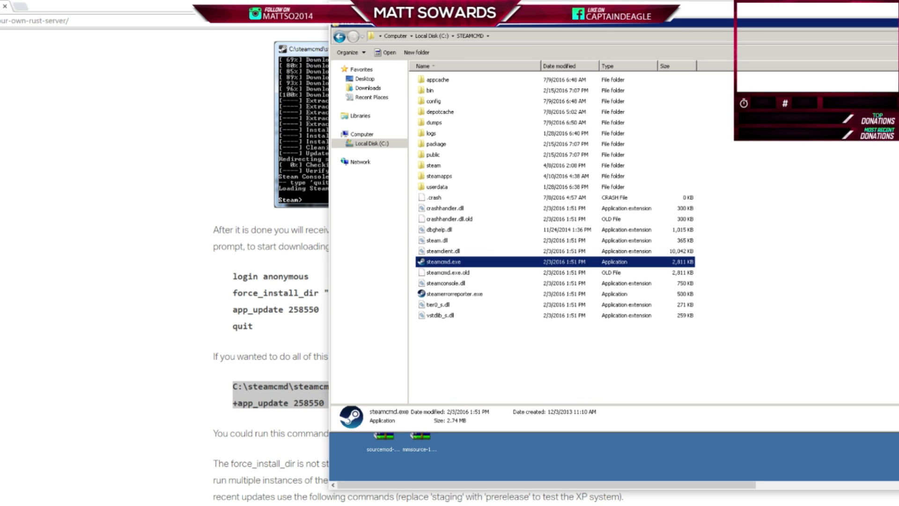
click(879, 29)
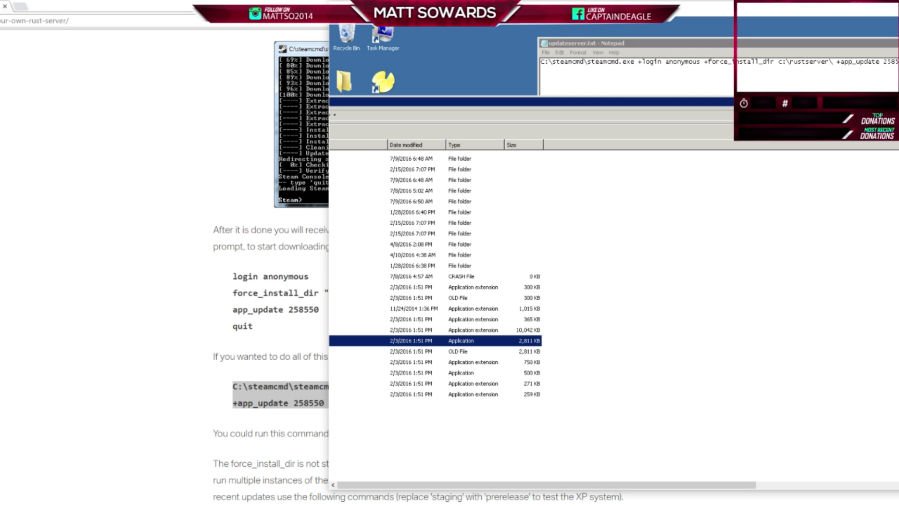
click(624, 46)
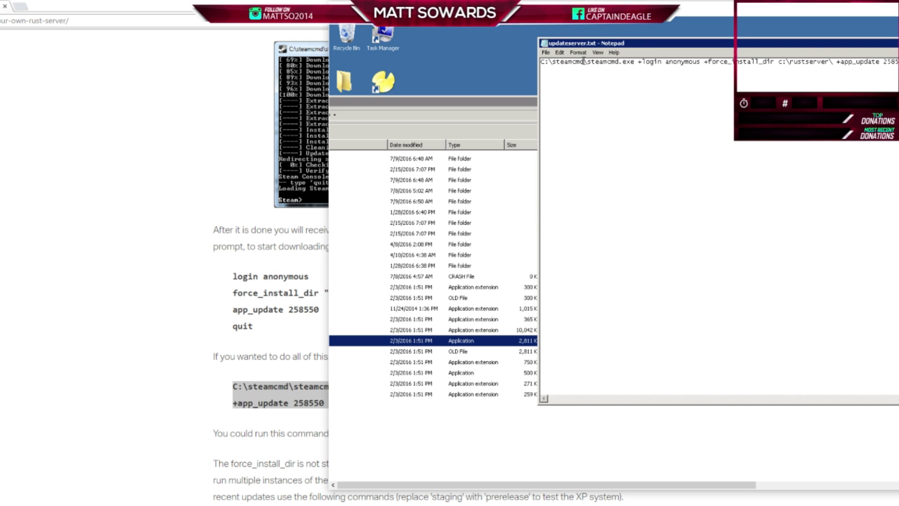
Step: Change the command's path to C:\STEAMCMD\steamcmd.exe and select the c:\rustserver\ install path
drag(584, 62, 556, 67)
text(STEAMCMD)
click(388, 115)
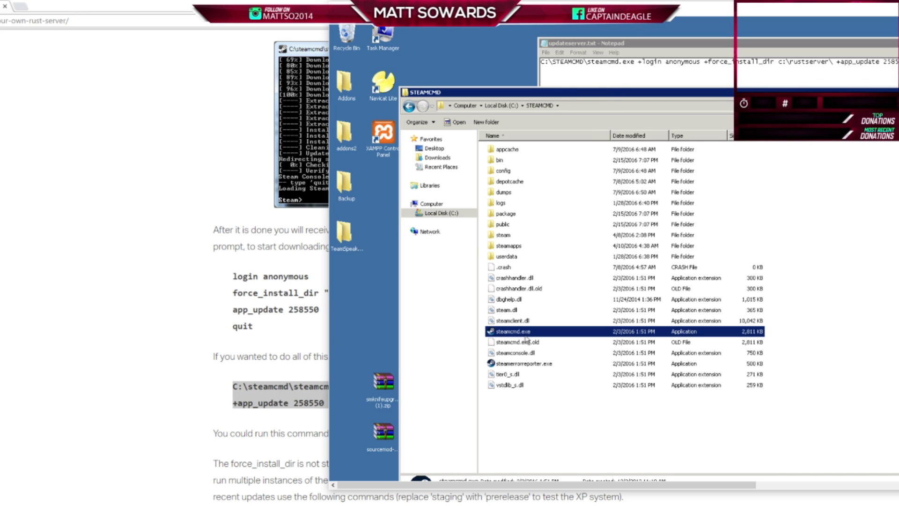
click(760, 66)
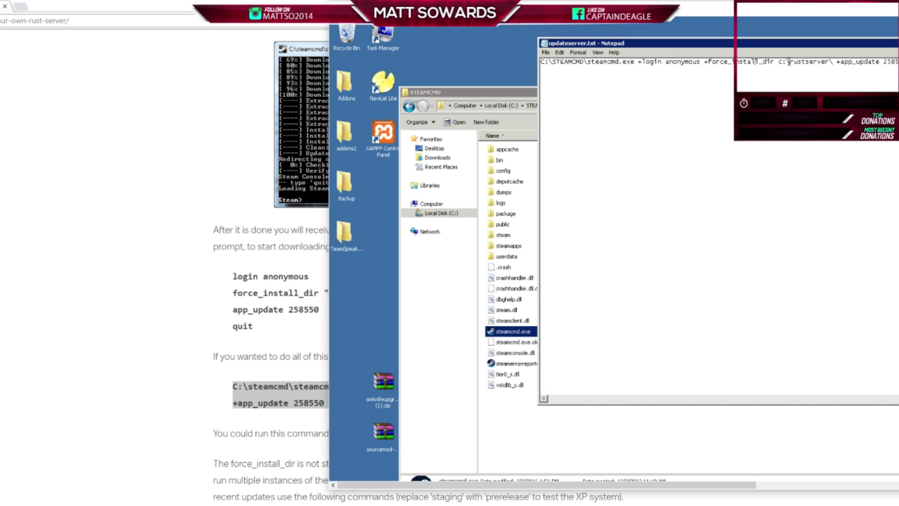
drag(779, 63, 836, 62)
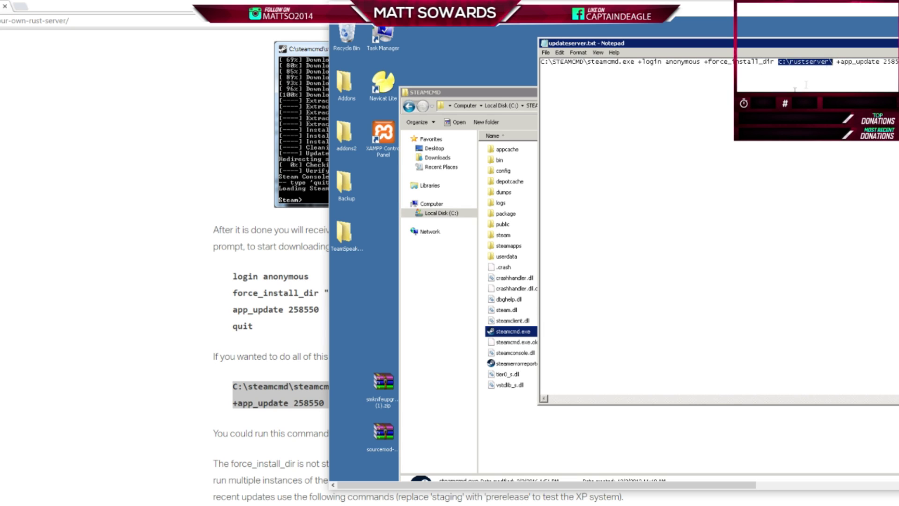
click(497, 446)
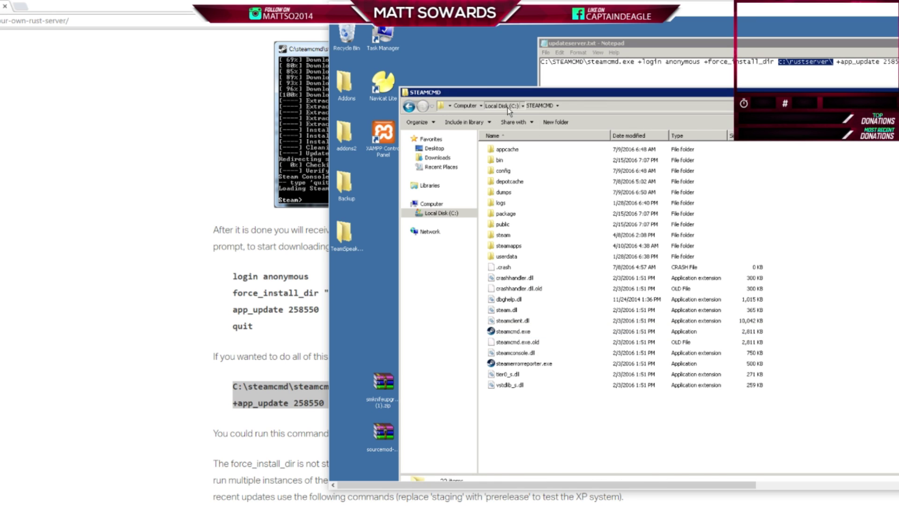
Step: Open C:\RustServerLatest and retype the command's install path as RustServerLatest
click(498, 105)
double_click(517, 289)
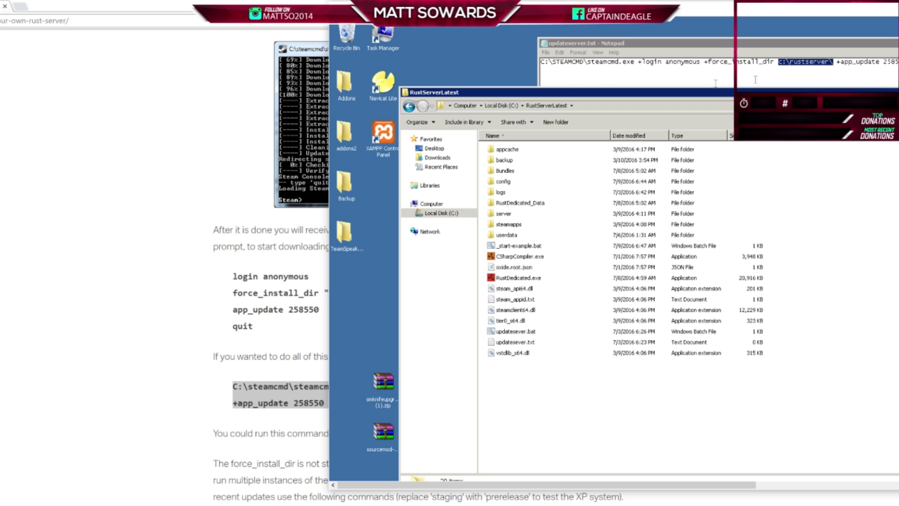
click(814, 61)
drag(830, 62, 790, 62)
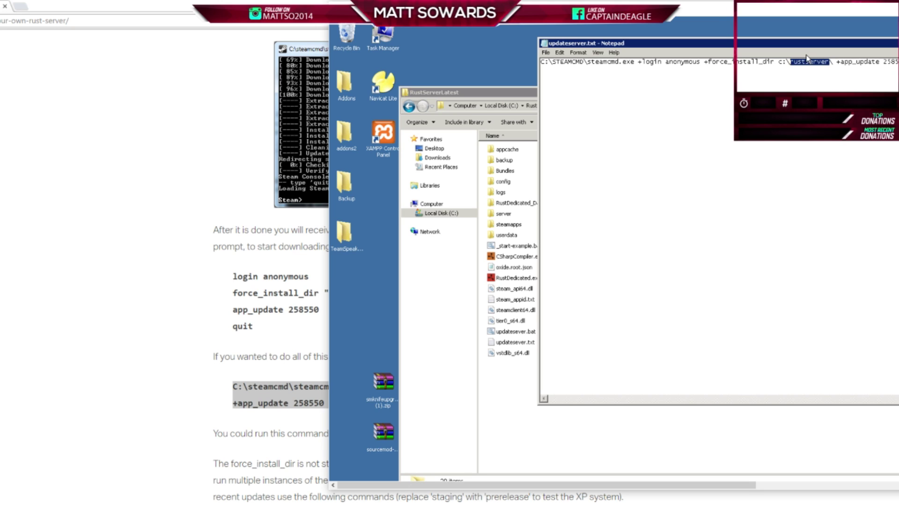
text(RustServer)
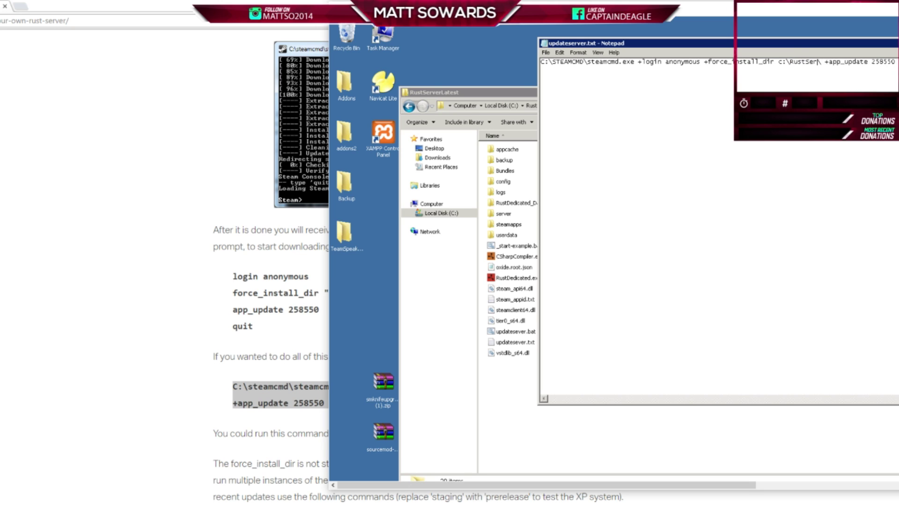
text(Latest)
drag(896, 45, 761, 60)
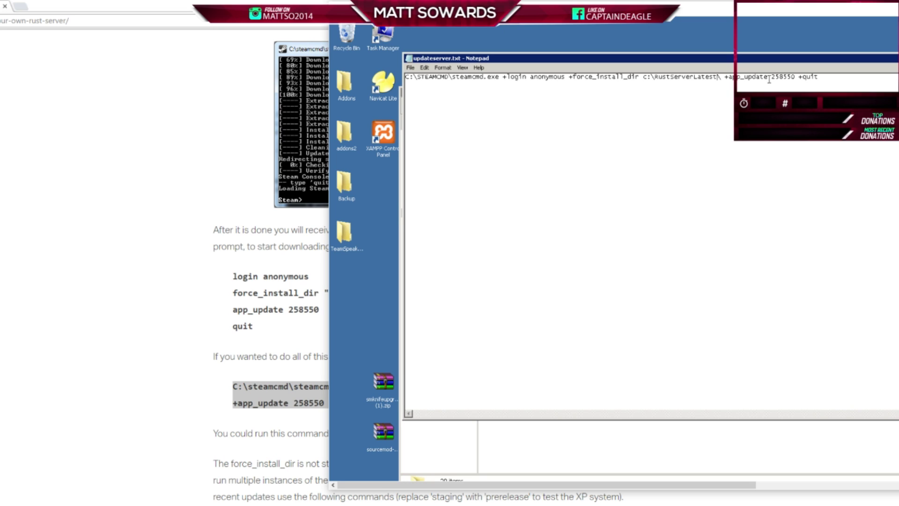
drag(771, 77, 791, 78)
mouse_move(827, 60)
mouse_down()
mouse_move(711, 87)
mouse_move(836, 74)
mouse_up()
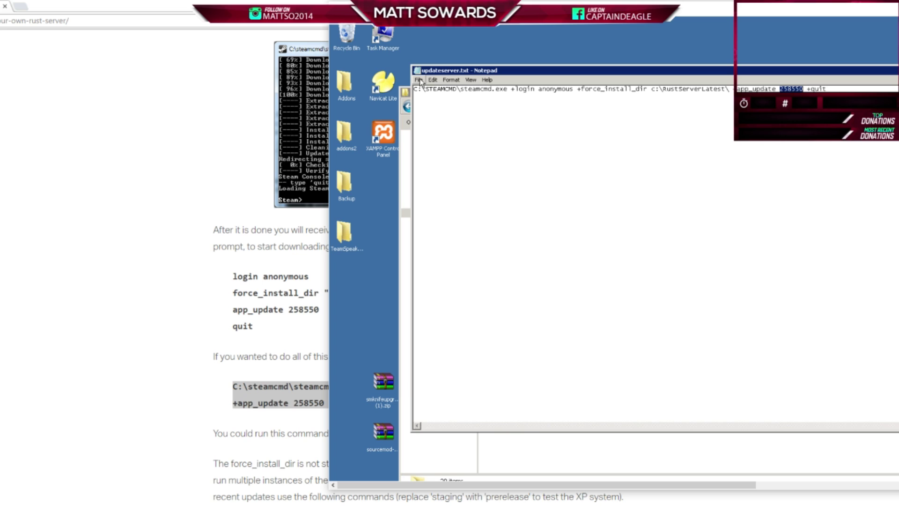
click(420, 79)
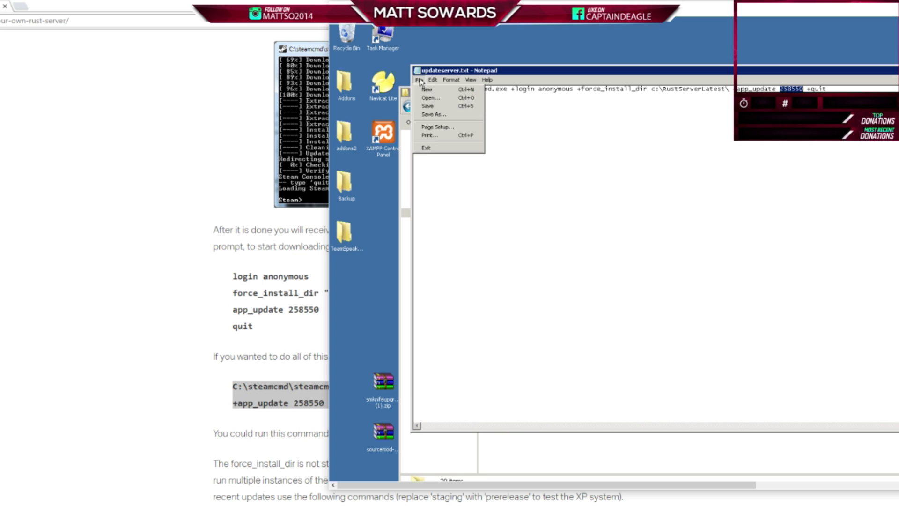
Step: Save the file as updateserver.bat with Save as type set to All Files (*.*)
click(426, 116)
click(522, 311)
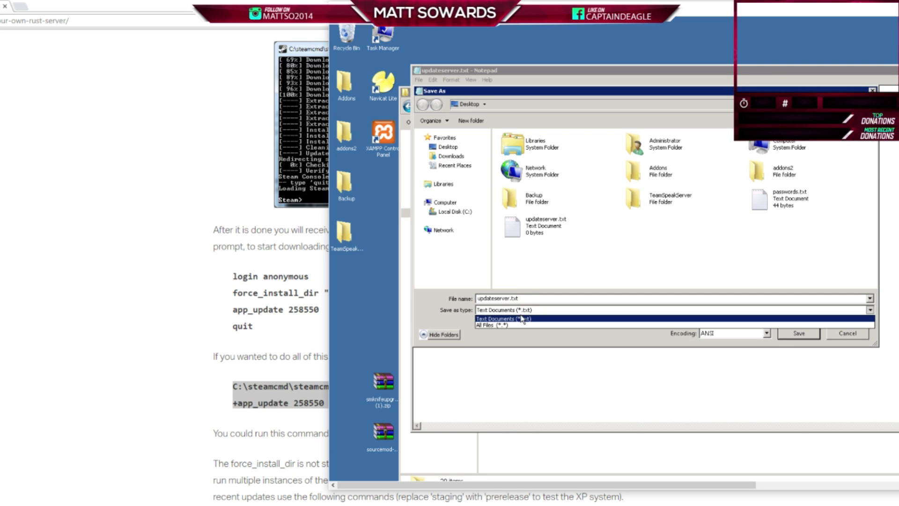
click(519, 325)
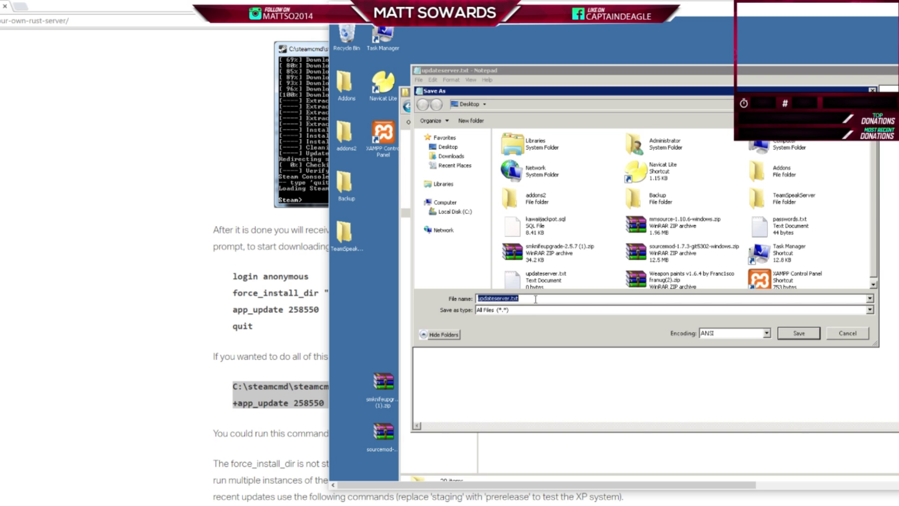
click(535, 299)
key(BackSpace)
key(BackSpace)
key(BackSpace)
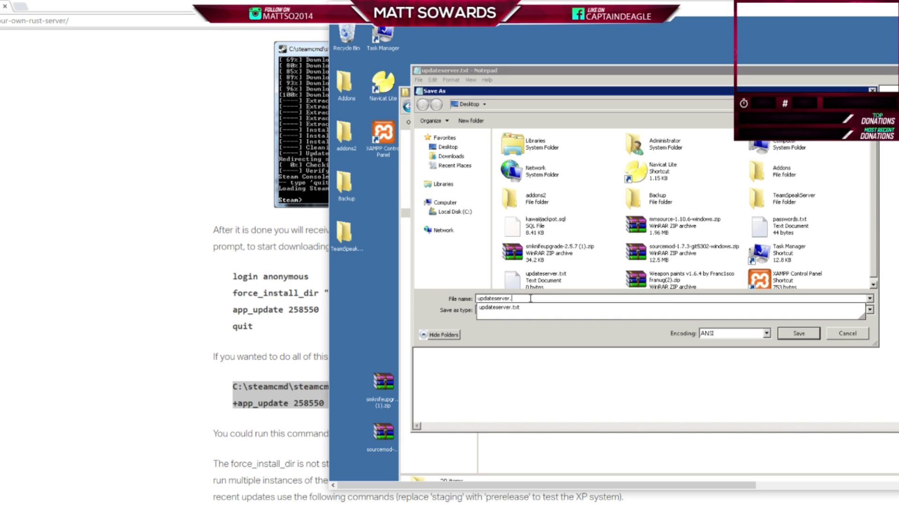
text(bat)
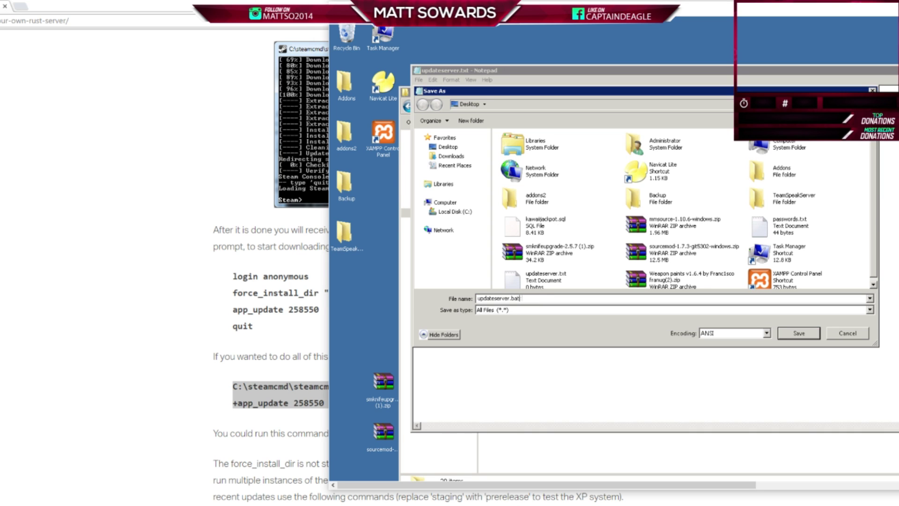
key(Return)
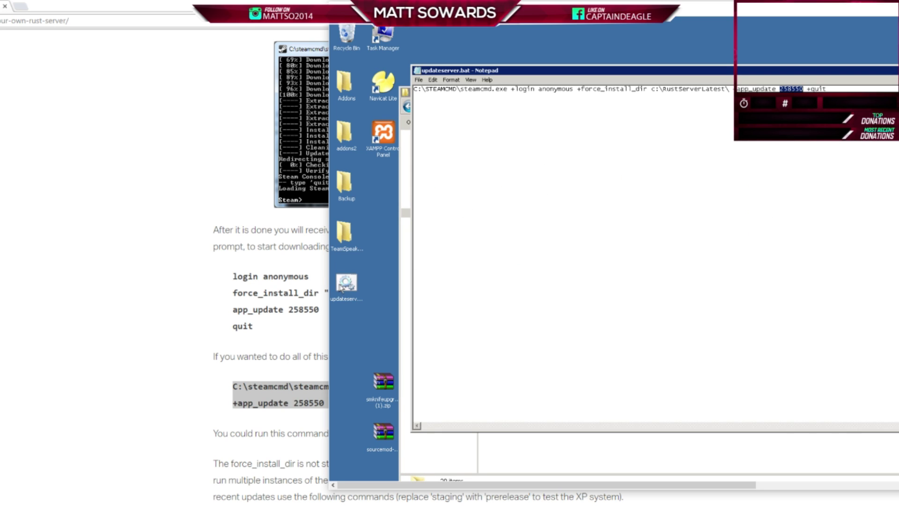
Step: Close Notepad, move updateserver.bat into RustServerLatest, and run it to start the update
click(345, 287)
drag(688, 79, 590, 91)
key(alt+F4)
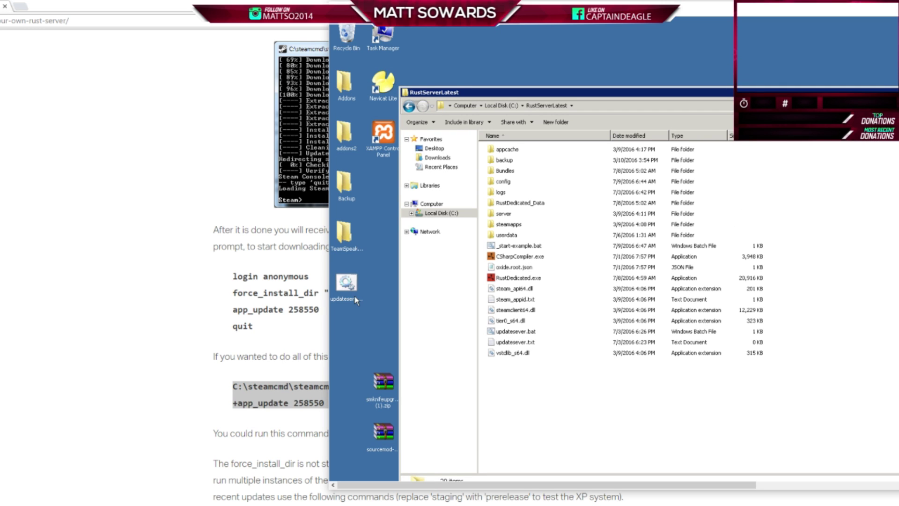
click(346, 286)
drag(377, 290, 607, 375)
double_click(518, 332)
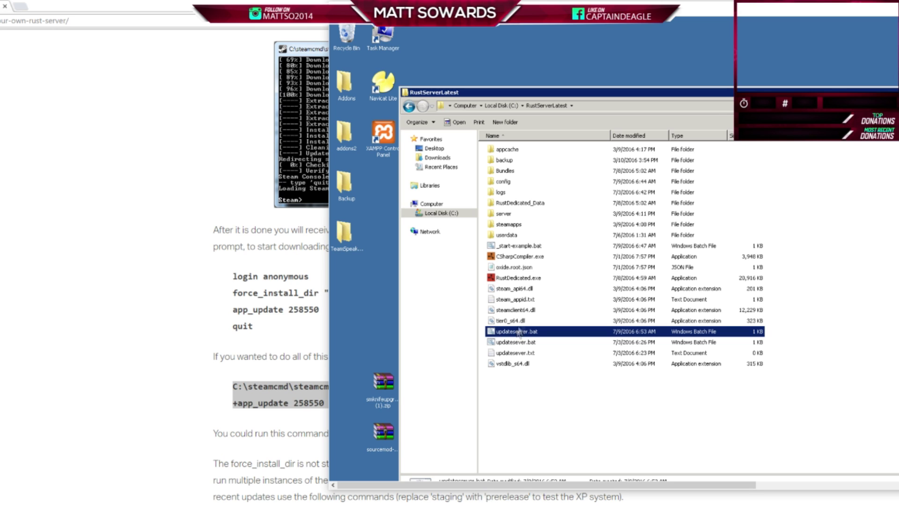